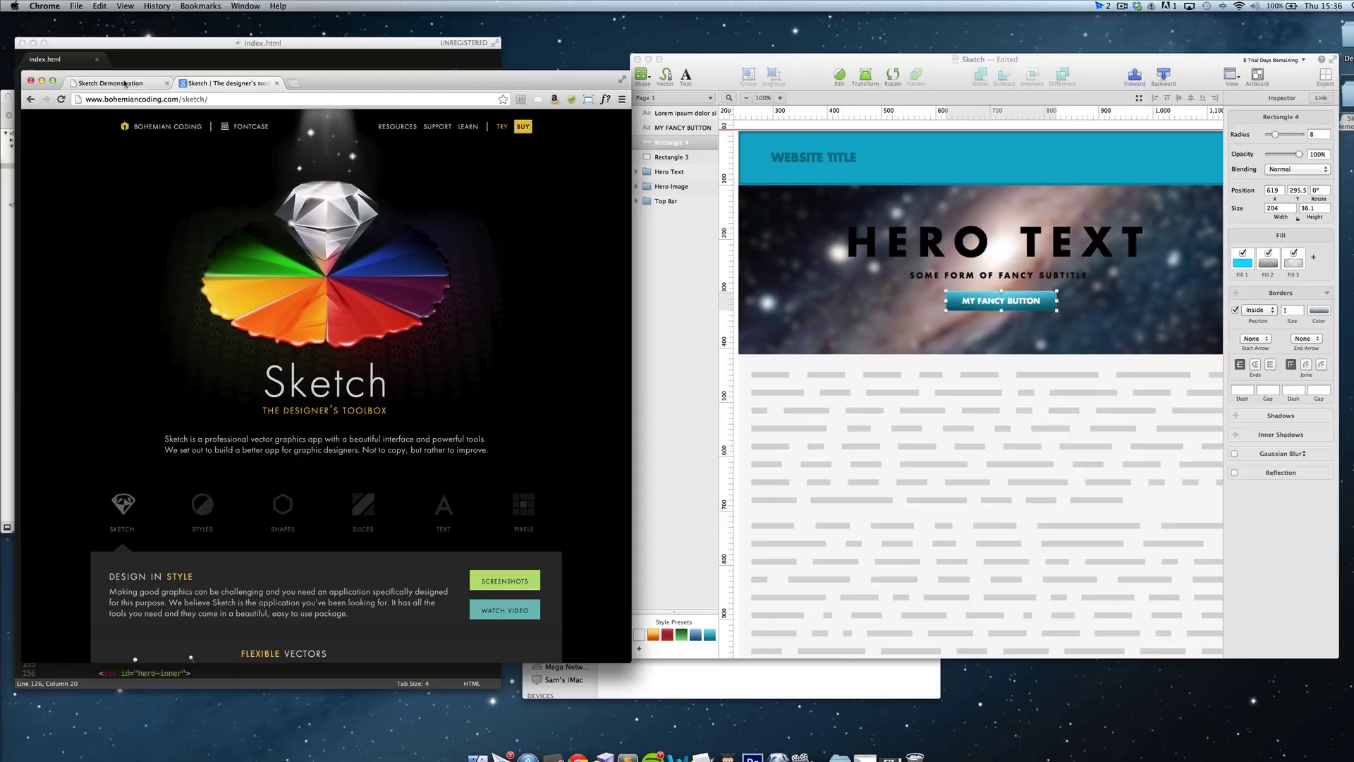
Copy the CSS attributes of the teal MY FANCY BUTTON rectangle in the Sketch mockup.
{"action": "left_click", "coordinate": [125, 83]}
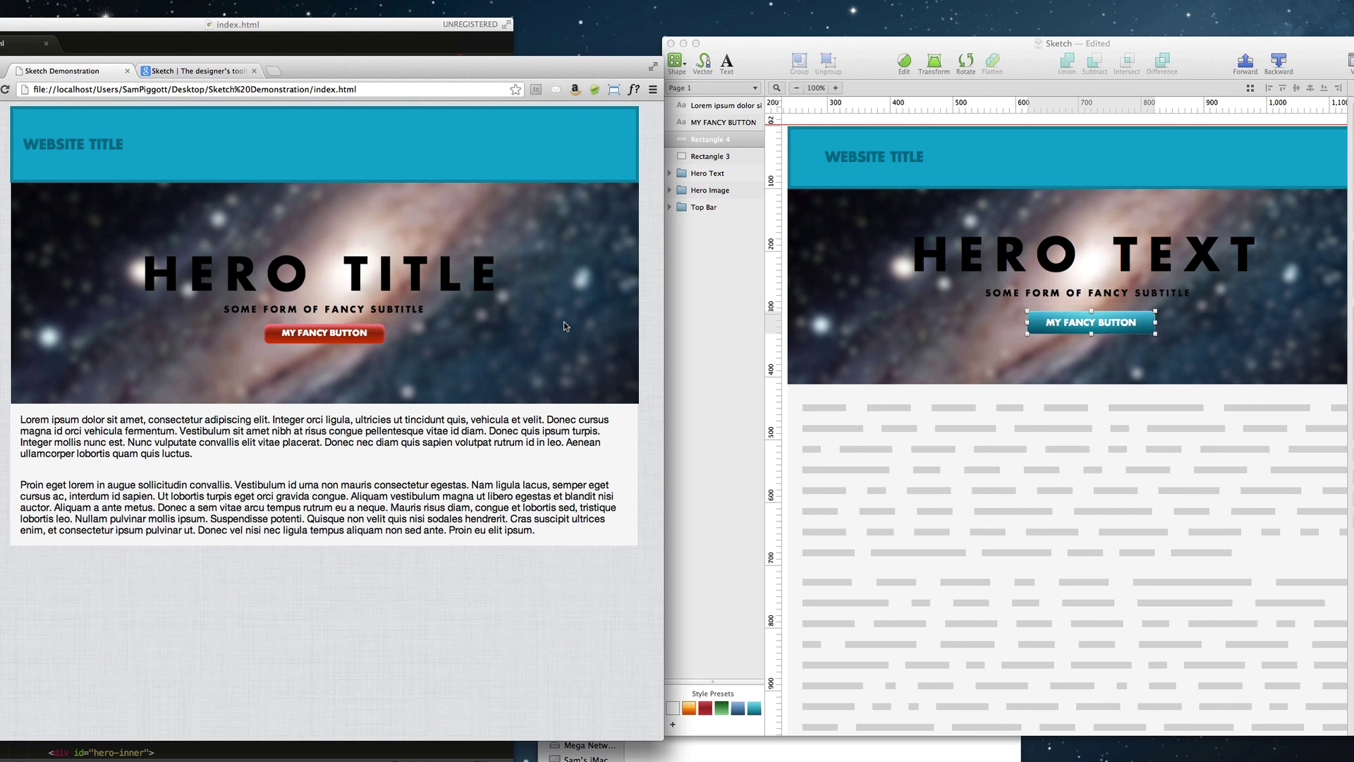
{"action": "left_click", "coordinate": [859, 373]}
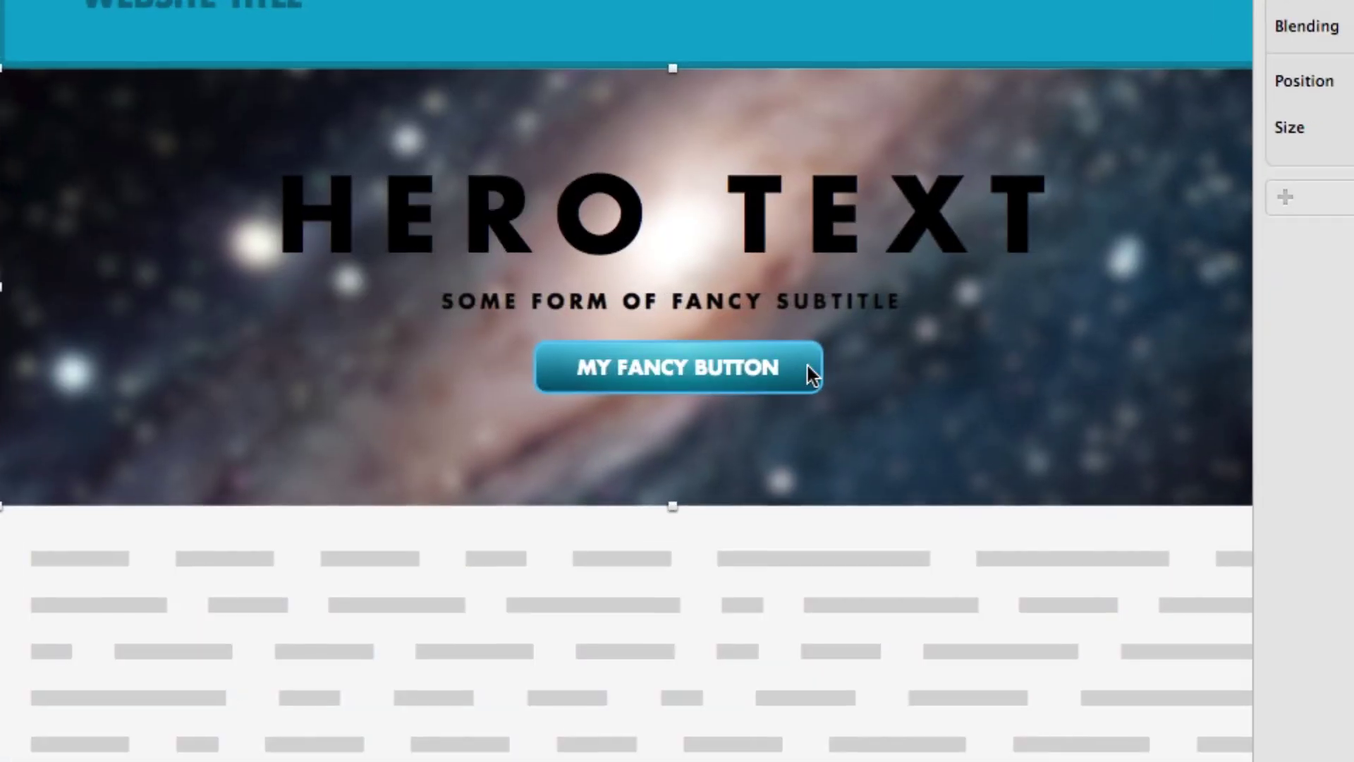
{"action": "left_click", "coordinate": [809, 366]}
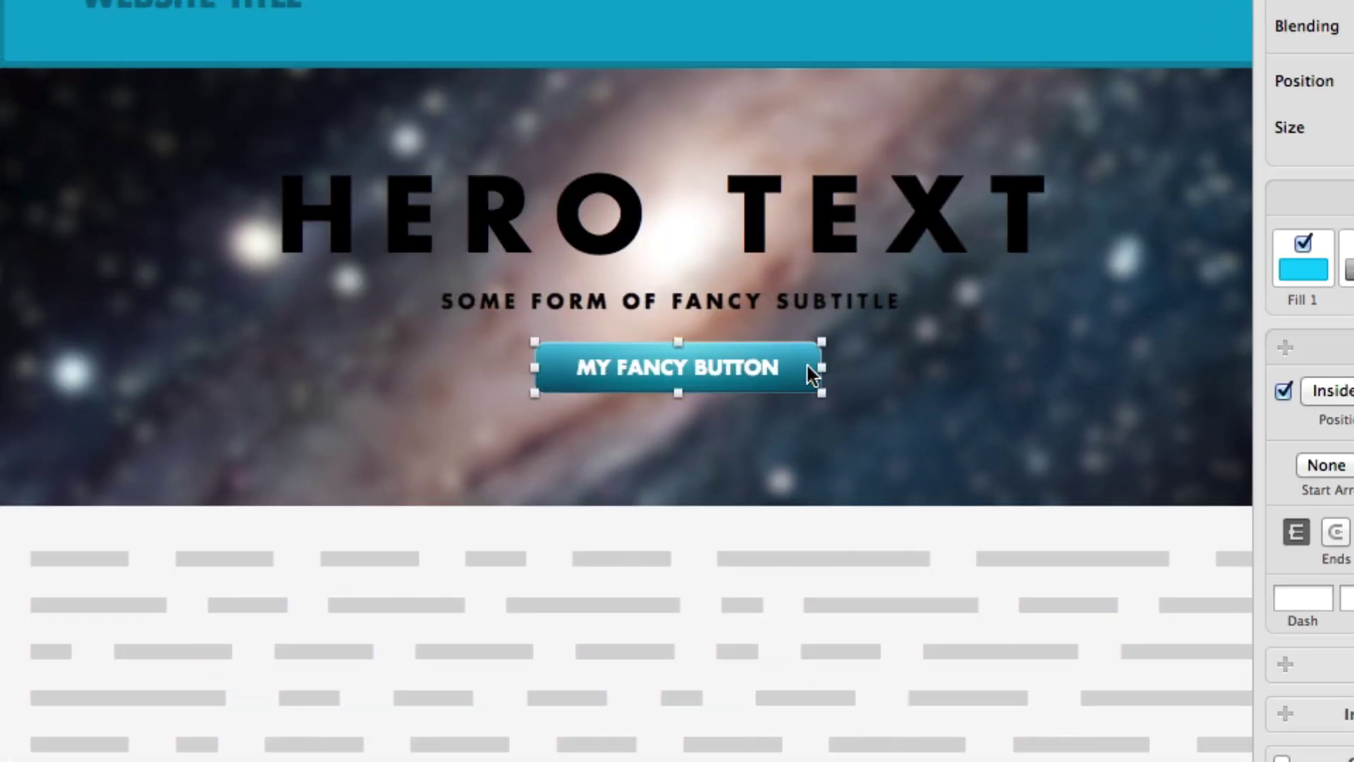
{"action": "right_click", "coordinate": [811, 373]}
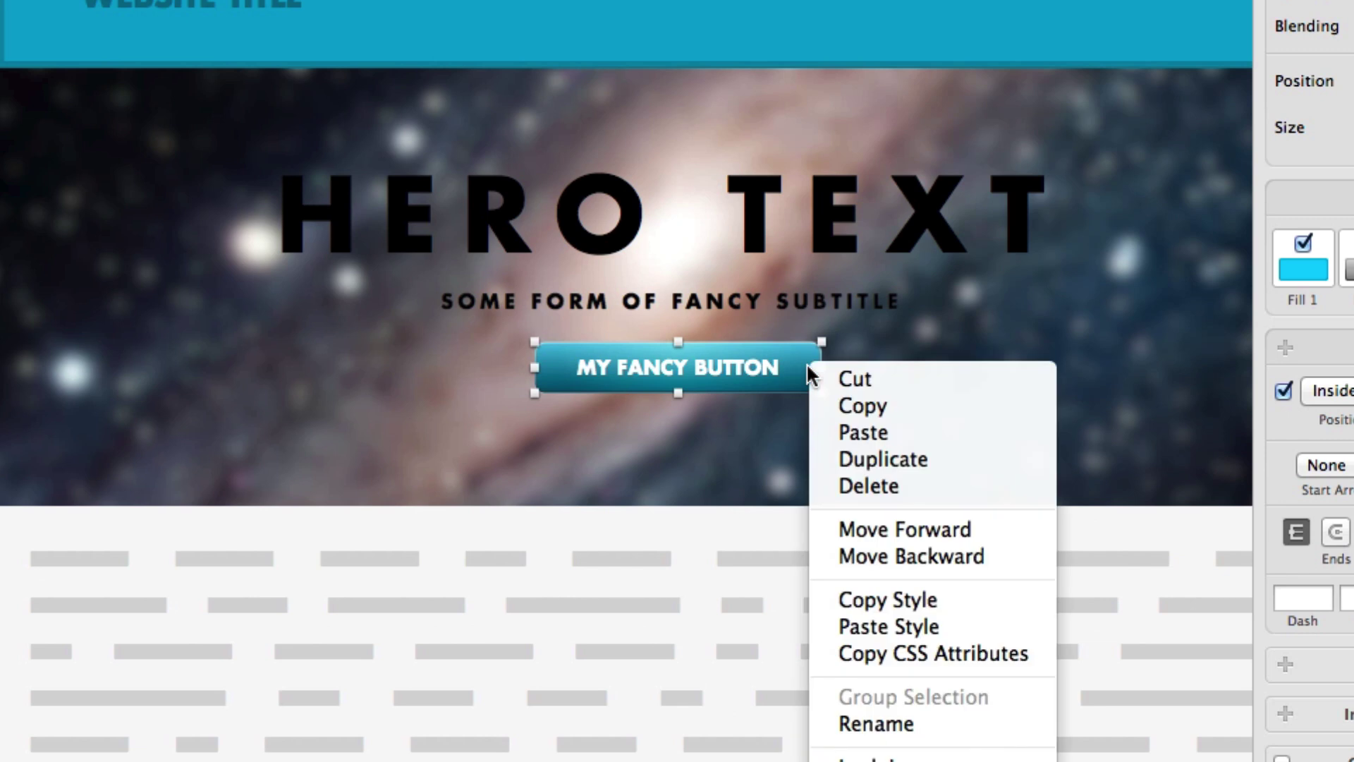
{"action": "left_click", "coordinate": [924, 653]}
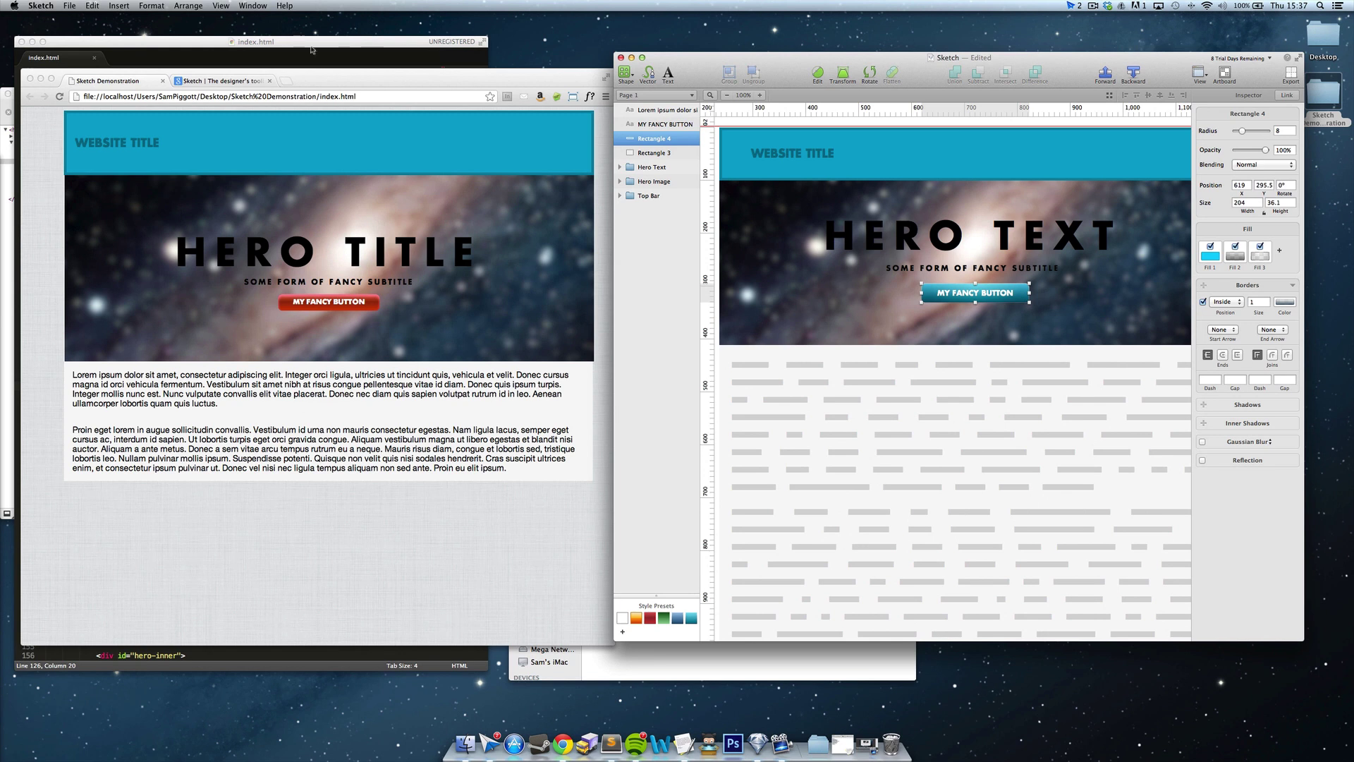
Paste the copied Rectangle 4 CSS over the old button rule in Sublime Text and reindent it.
{"action": "left_click", "coordinate": [311, 49]}
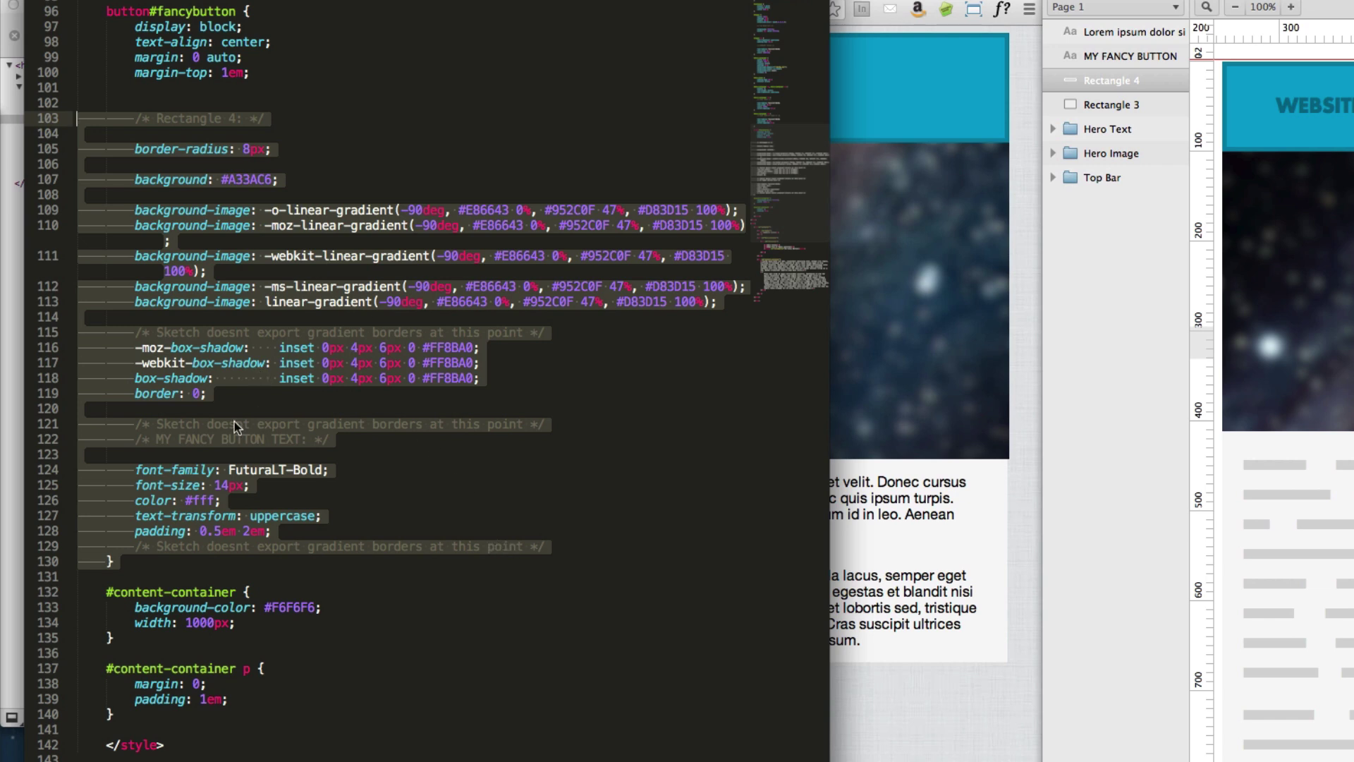
{"action": "left_click", "coordinate": [490, 567]}
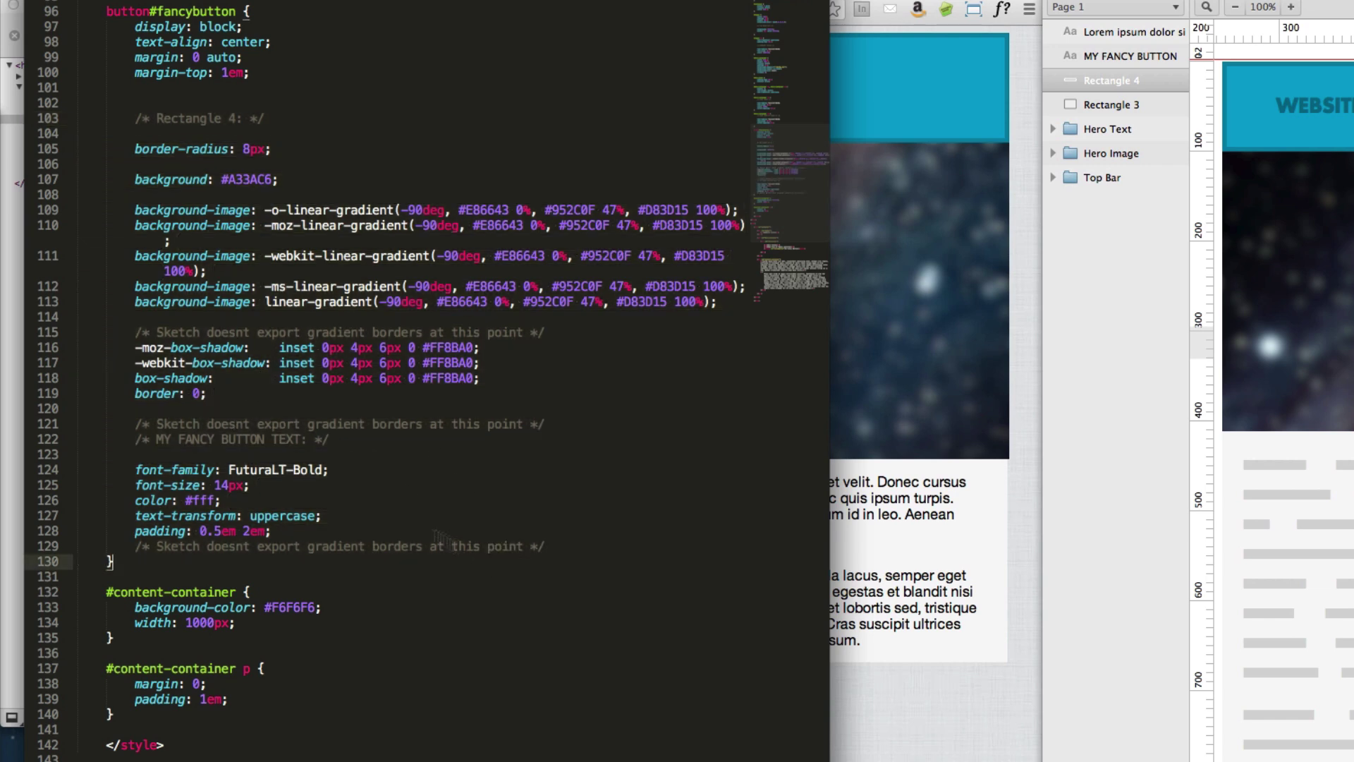
{"action": "mouse_move", "coordinate": [276, 398]}
{"action": "left_mouse_down"}
{"action": "mouse_move", "coordinate": [76, 88]}
{"action": "mouse_move", "coordinate": [78, 118]}
{"action": "left_mouse_up"}
{"action": "type", "text": "/* Rectangle 4: */  border-radius: 8px;  background: #00CCFF;  background-image: -o-linear-gradient(-90deg, rgba(255,255,255,0.50) 0%, rgba(0,0,0,0.50) 100%); background-image: -moz-linear-gradient(-90deg, rgba(255,255,255,0.50) 0%, rgba(0,0,0,0.50) 100%); background-image: -webkit-linear-gradient(-90deg, rgba(255,255,255,0.50) 0%, rgba(0,0,0,0.50) 100%); background-image: -ms-linear-gradient(-90deg, rgba(255,255,255,0.50) 0%, rgba(0,0,0,0.50) 100%); background-image: linear-gradient(-90deg, rgba(255,255,255,0.50) 0%, rgba(0,0,0,0.50) 100%);  background-image: -o-radial-gradient(50% 235%, rgba(255,255,255,0.50) 0%, rgba(0,0,0,0.50) 100%); background-image: -moz-radial-gradient(50% 235%, rgba(255,255,255,0.50) 0%, rgba(0,0,0,0.50) 100%); background-image: -webkit-radial-gradient(50% 235%, rgba(255,255,255,0.50) 0%, rgba(0,0,0,0.50) 100%); background-image: -ms-radial-gradient(50% 235%, rgba(255,255,255,0.50) 0%, rgba(0,0,0,0.50) 100%); background-image: radial-gradient(50% 235%, rgba(255,255,255,0.50) 0%, rgba(0,0,0,0.50) 100%);  /* Sketch doesnt export gradient borders at this point */"}
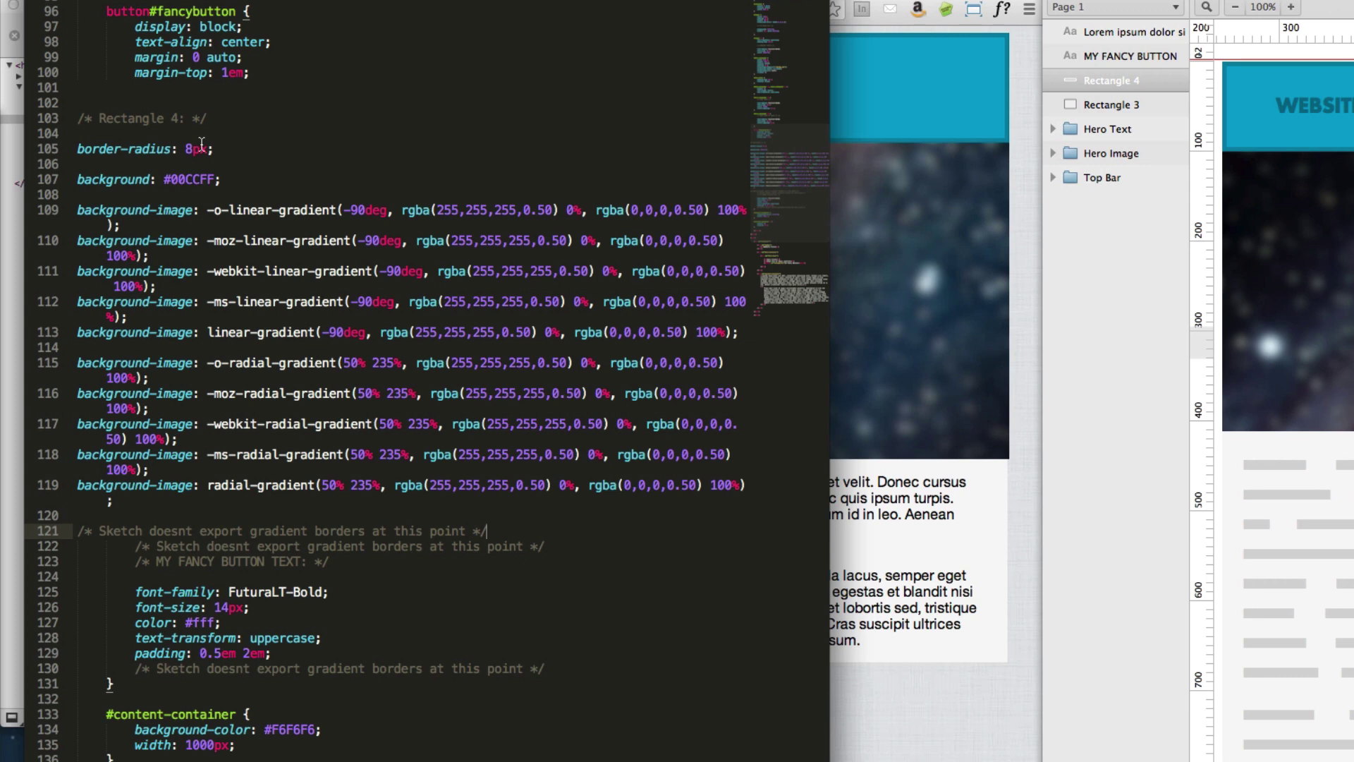
{"action": "key", "text": "super+shift+p"}
{"action": "type", "text": "reindent"}
{"action": "key", "text": "Return"}
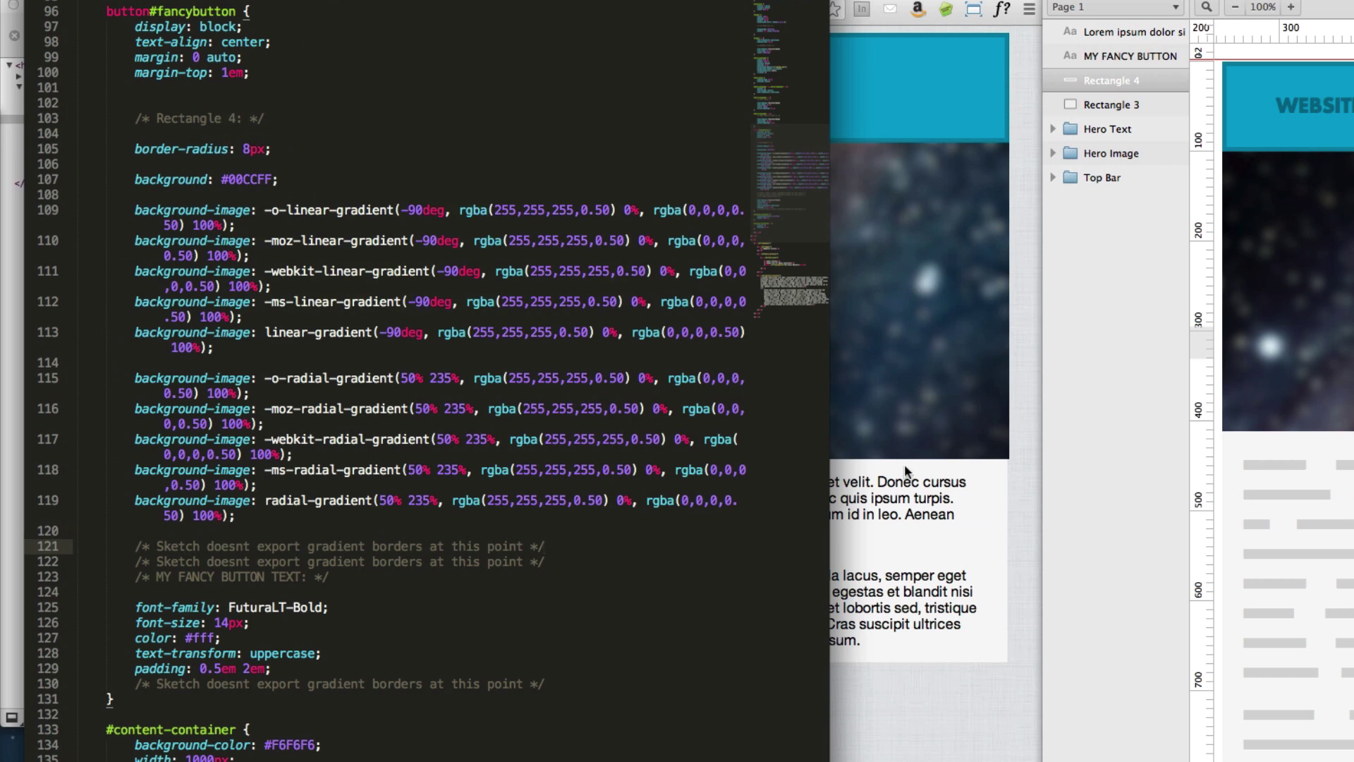
Reload the page in Chrome to show the teal button, then return to Sketch.
{"action": "left_click", "coordinate": [952, 396]}
{"action": "key", "text": "super+r"}
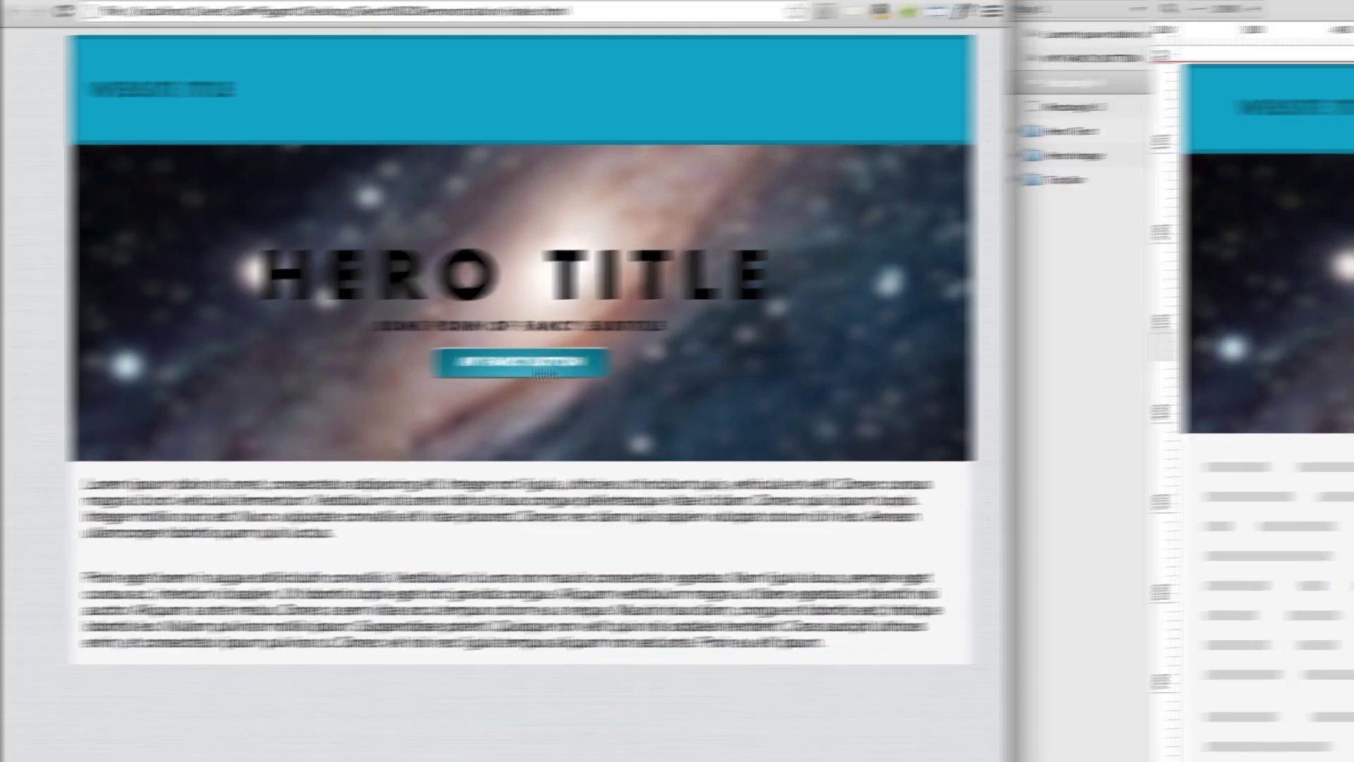
{"action": "key", "text": "super+Tab"}
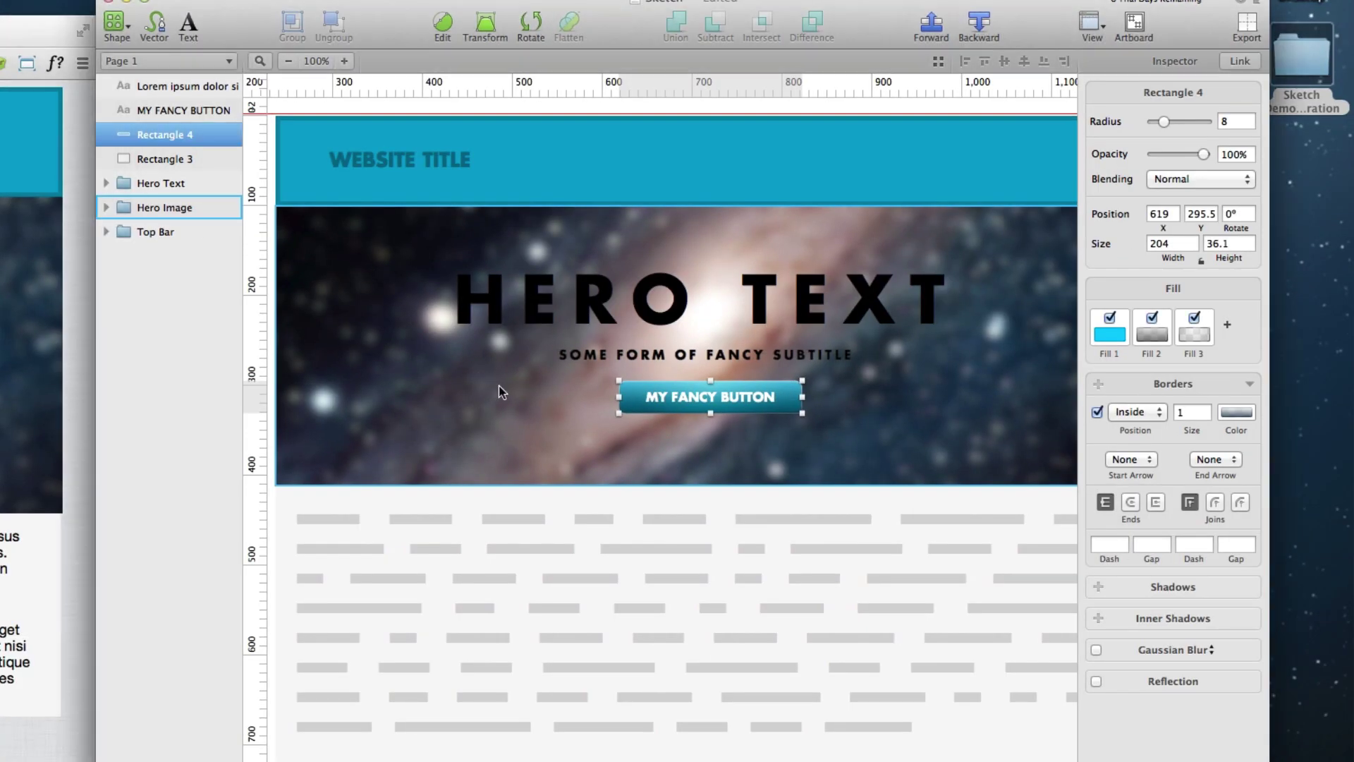
Reselect the button rectangle and toggle its Fill 1 and Fill 2 off and back on.
{"action": "left_click", "coordinate": [927, 422]}
{"action": "left_click", "coordinate": [800, 410]}
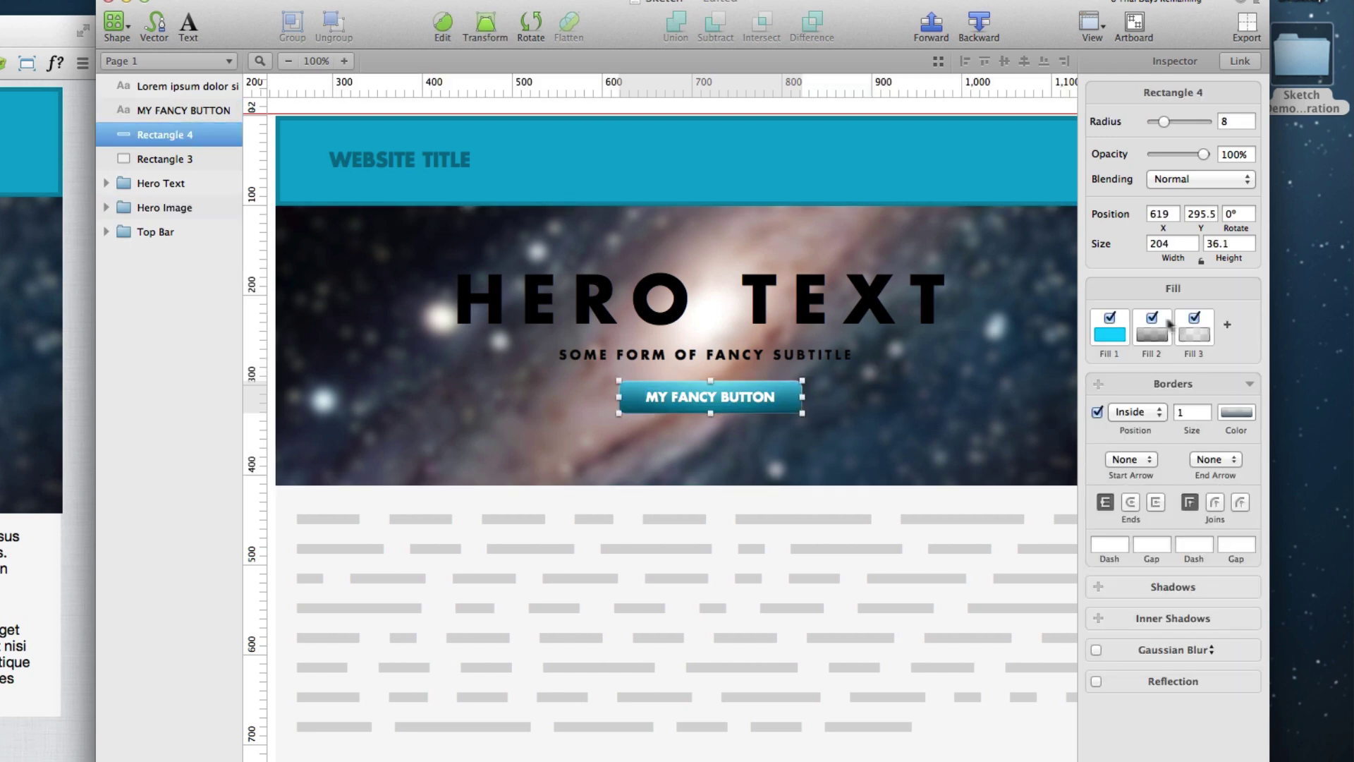
{"action": "left_click", "coordinate": [1152, 317]}
{"action": "left_click", "coordinate": [1111, 317]}
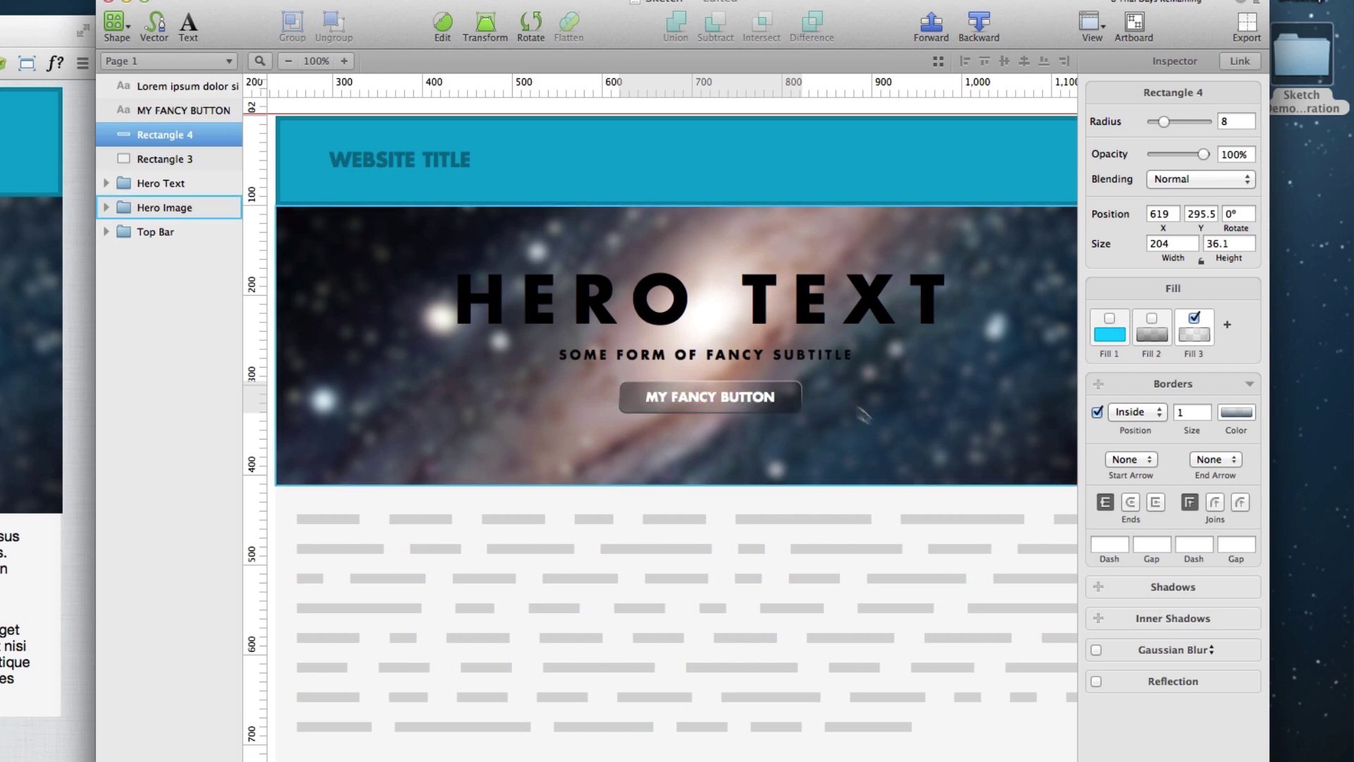
{"action": "left_click", "coordinate": [711, 395]}
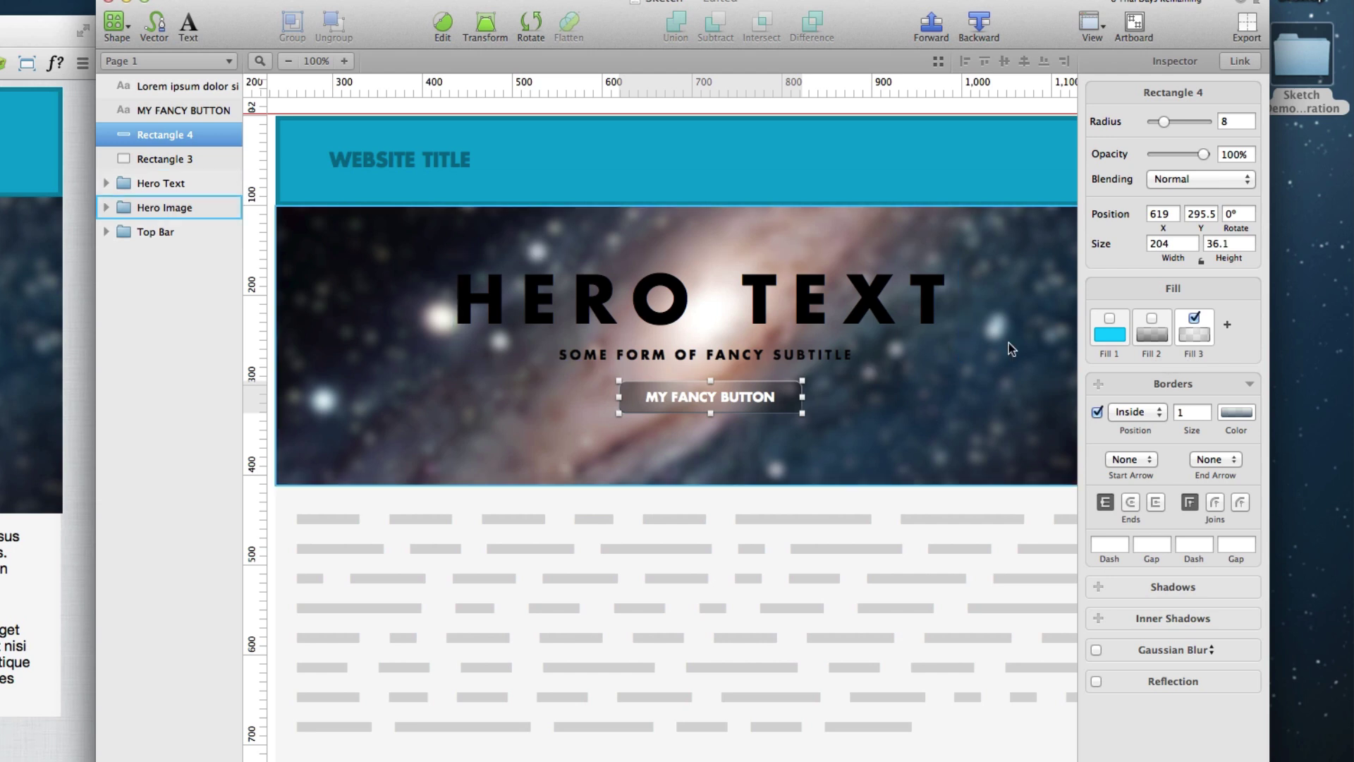
{"action": "left_click", "coordinate": [1110, 317]}
{"action": "left_click", "coordinate": [1153, 318]}
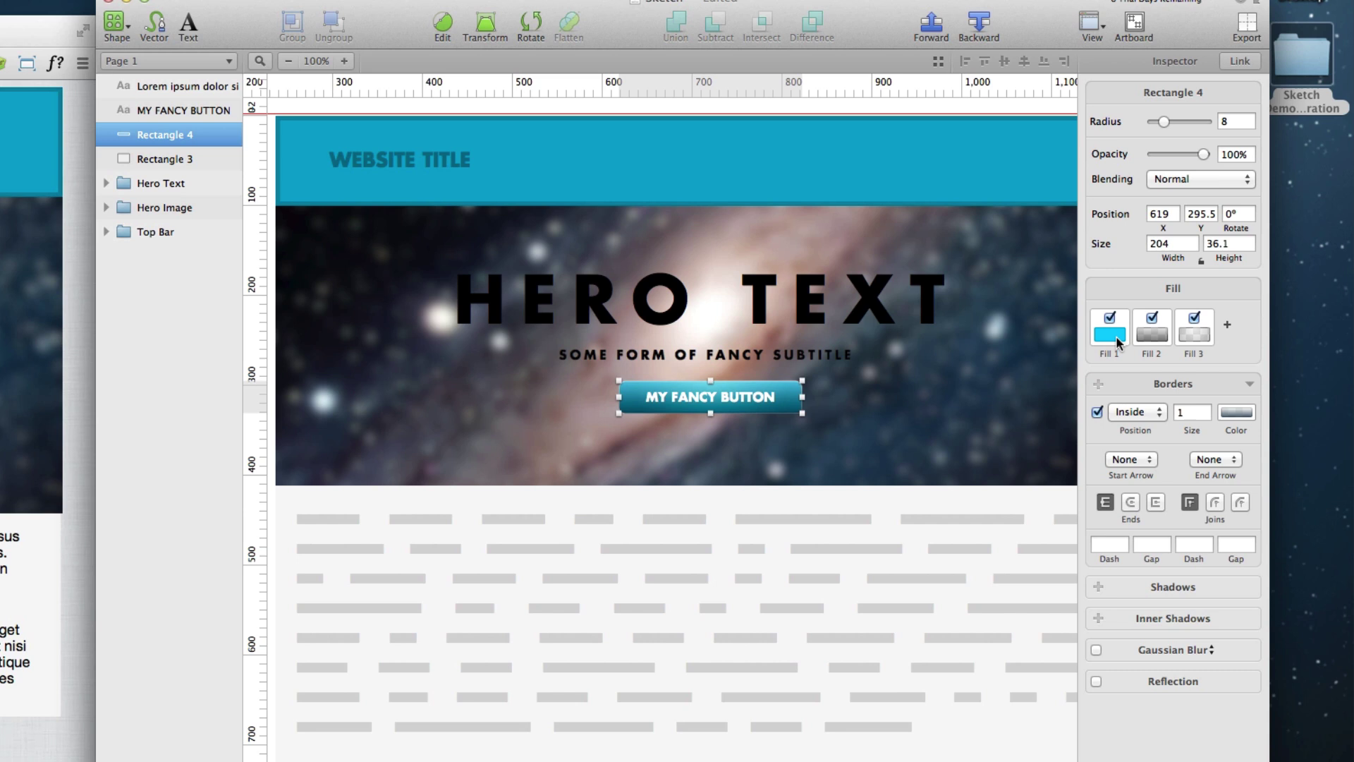
Change the button's Fill 1 colour to red D70014.
{"action": "left_click", "coordinate": [1110, 330]}
{"action": "left_click", "coordinate": [1104, 415]}
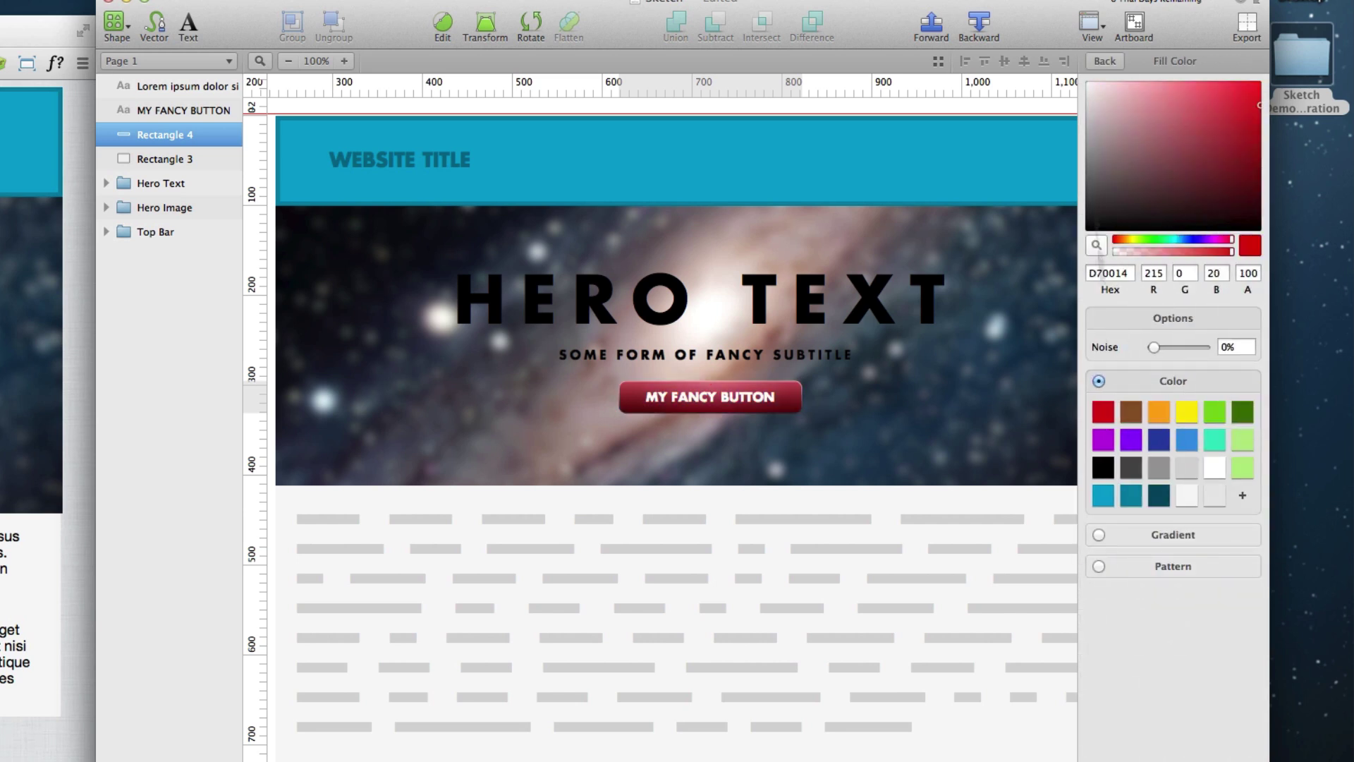
{"action": "left_click", "coordinate": [1104, 61]}
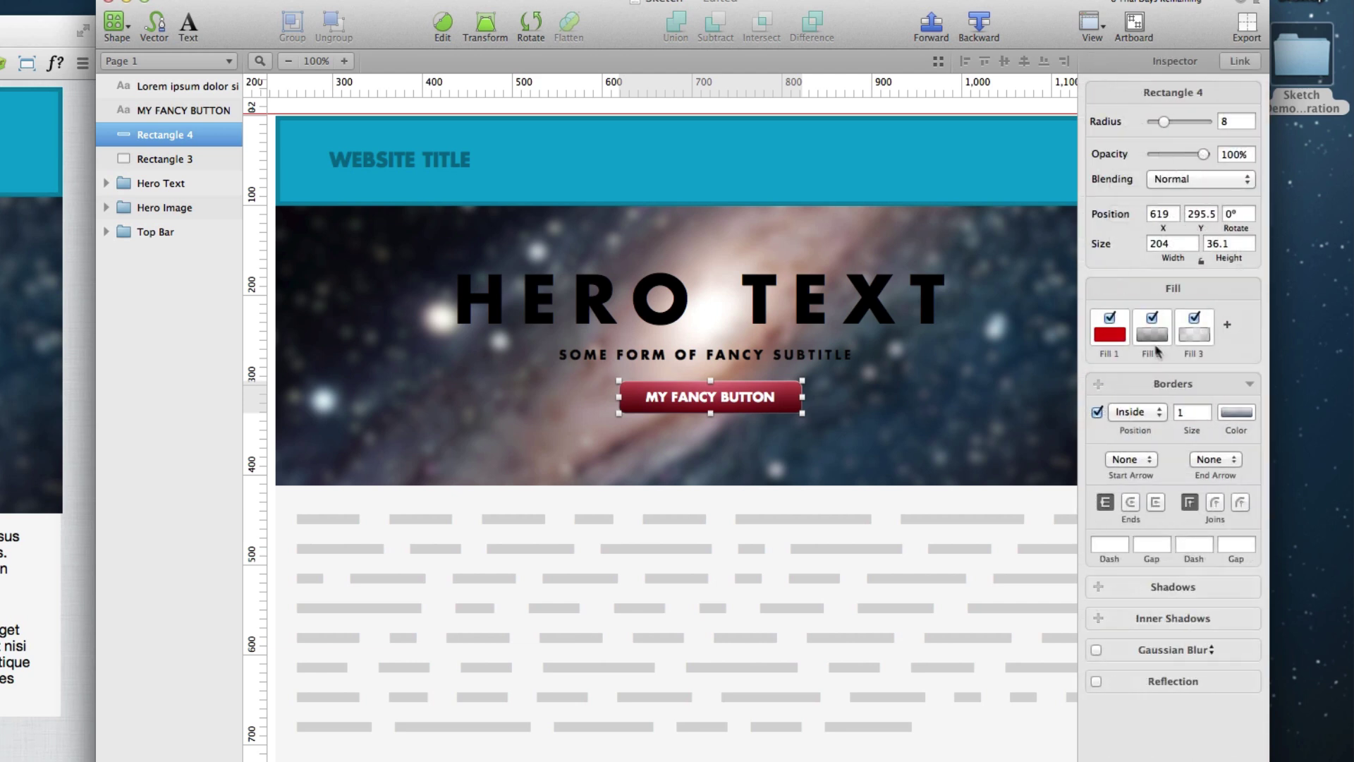
{"action": "right_click", "coordinate": [805, 390]}
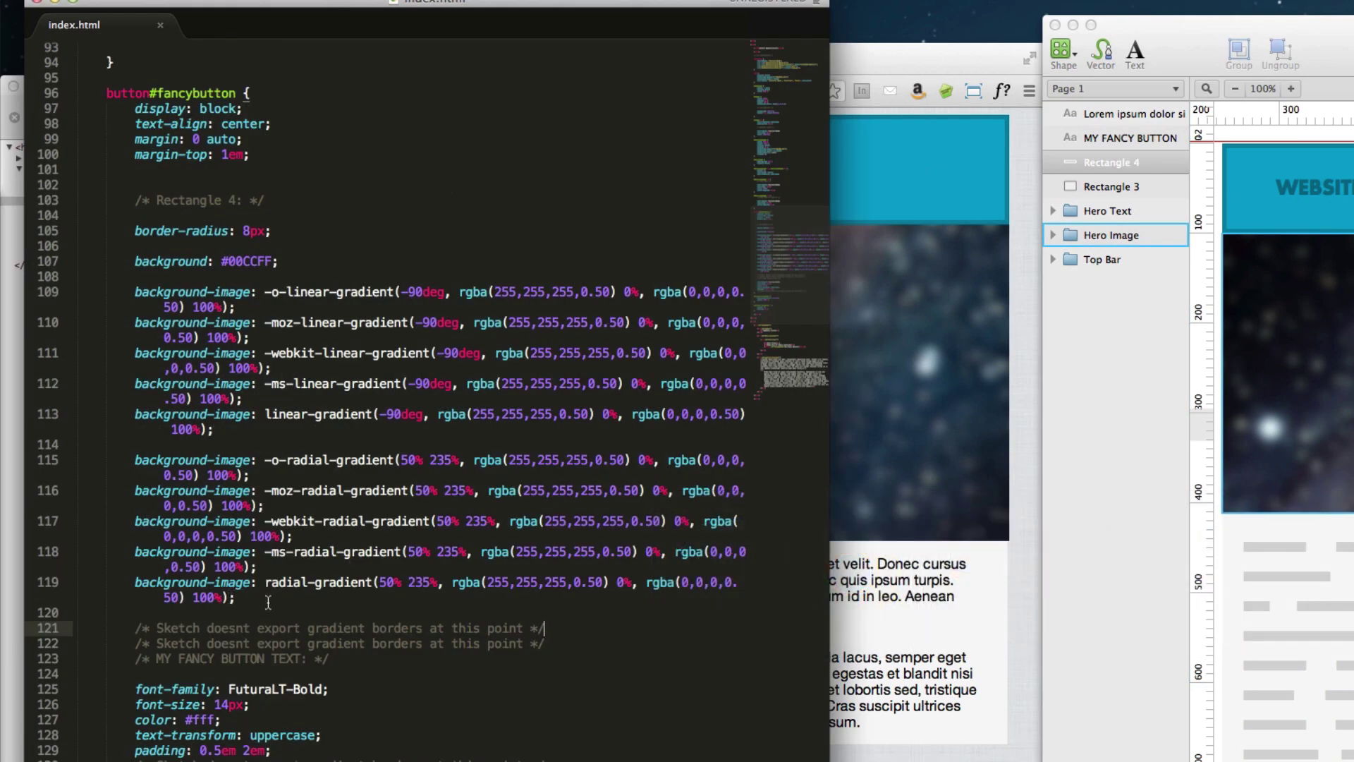
Replace button rule lines 103–119 with the red #D70014 CSS and reload the Chrome page.
{"action": "left_click_drag", "start_coordinate": [235, 599], "coordinate": [43, 200]}
{"action": "key", "text": "shift+Tab"}
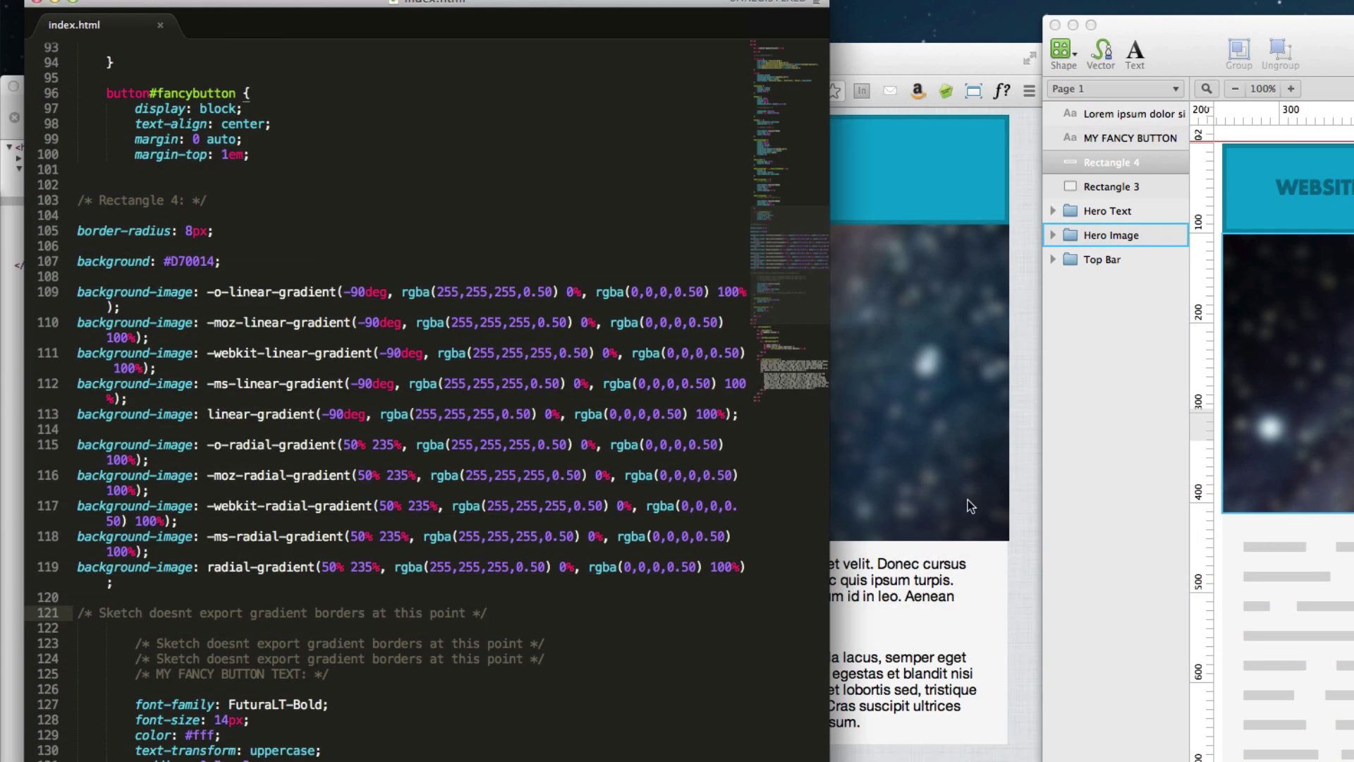
{"action": "left_click", "coordinate": [967, 505]}
{"action": "key", "text": "super+r"}
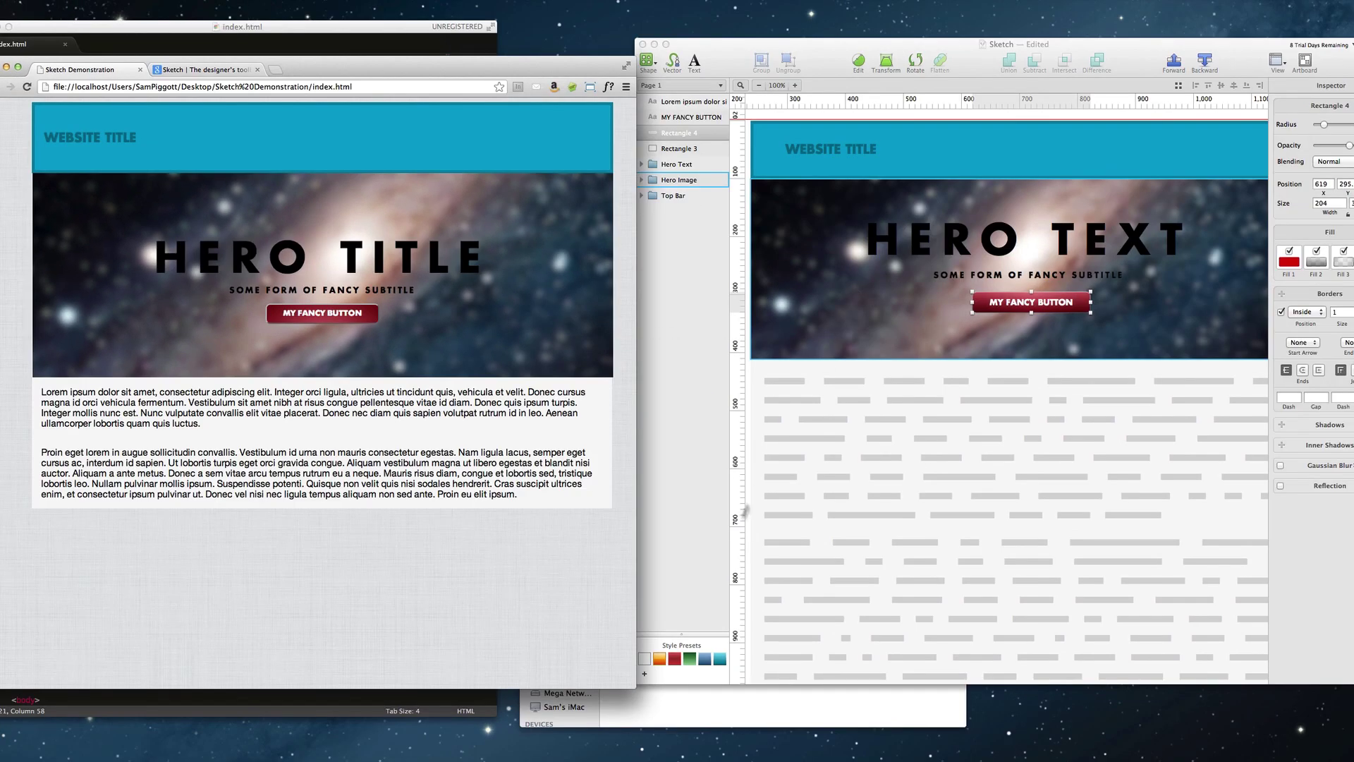
Copy the CSS attributes of the orange-styled MY FANCY BUTTON in Sketch.
{"action": "left_click", "coordinate": [847, 329]}
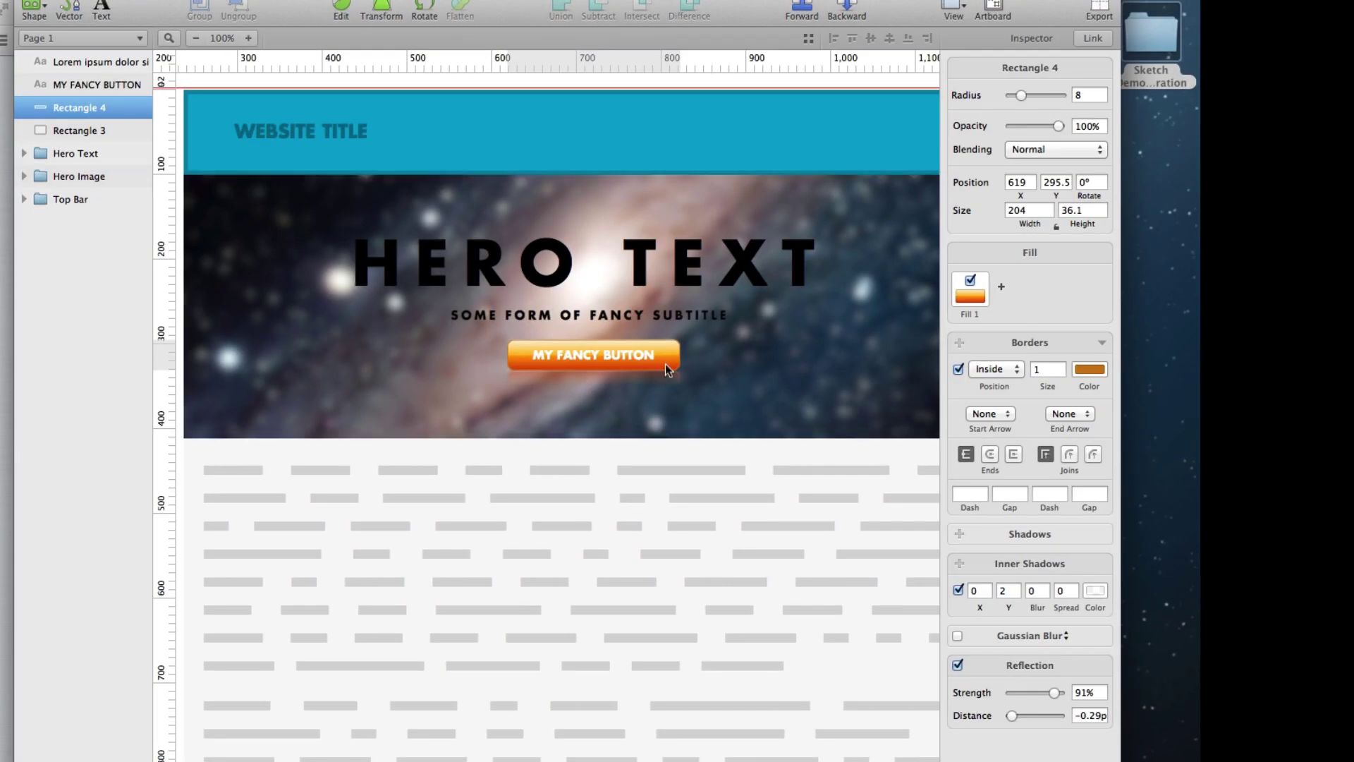
{"action": "right_click", "coordinate": [668, 362]}
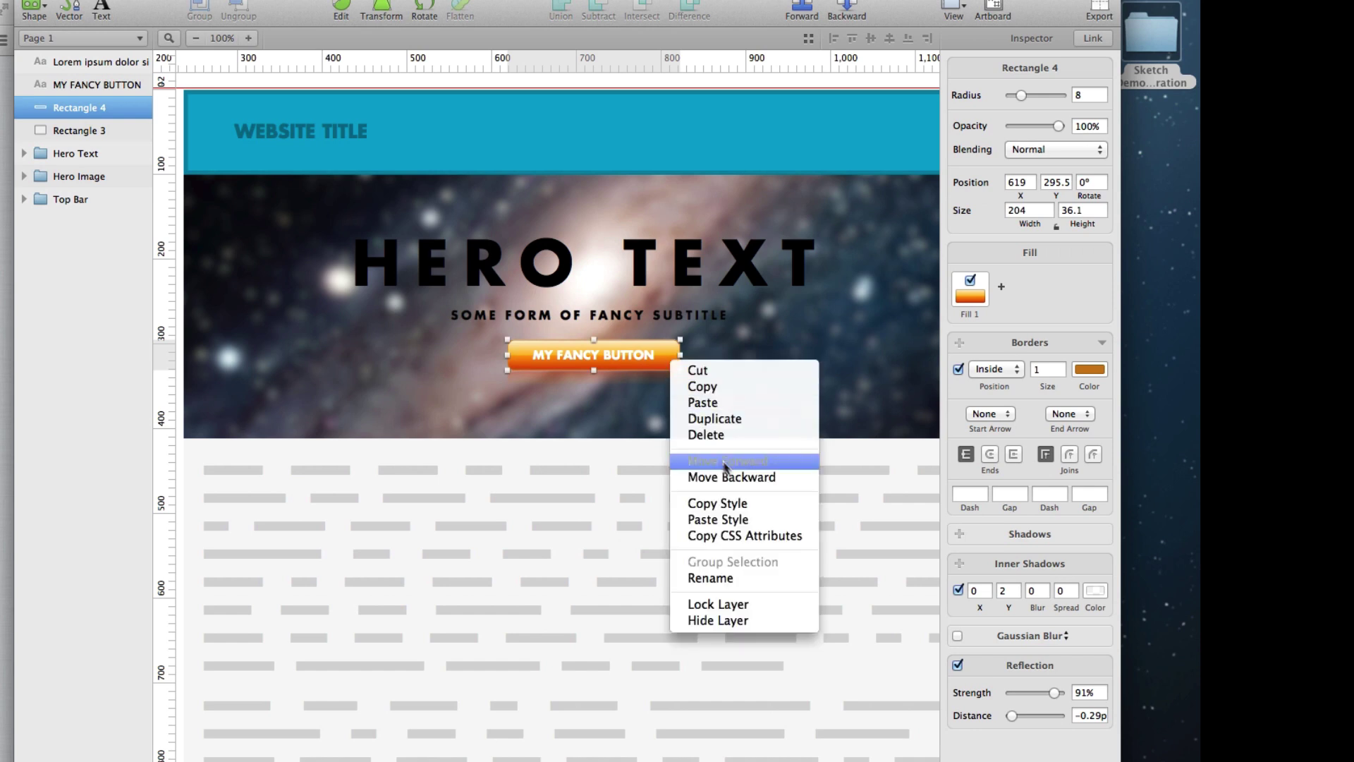
{"action": "left_click", "coordinate": [750, 544]}
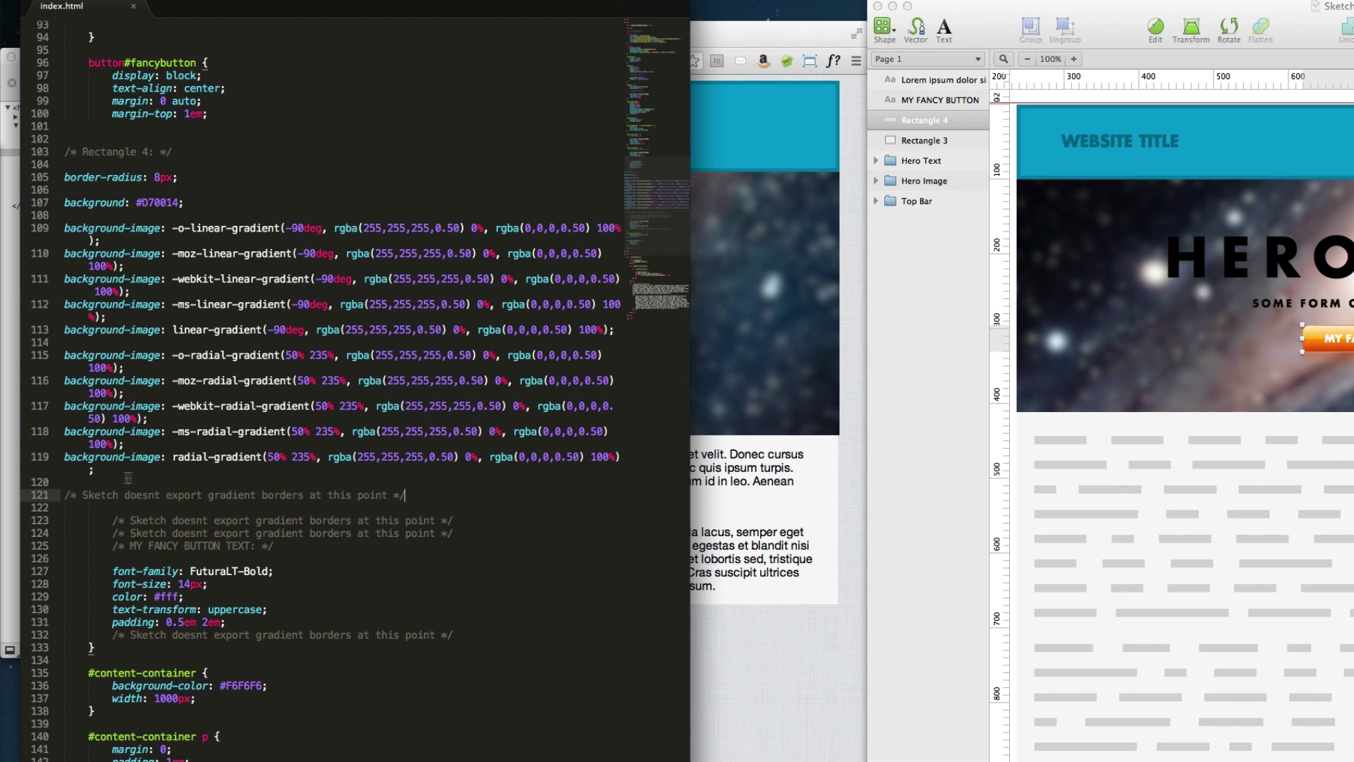
Paste the orange button CSS over the old red rule, reload Chrome, and return to Sketch.
{"action": "left_click_drag", "start_coordinate": [406, 495], "coordinate": [65, 163]}
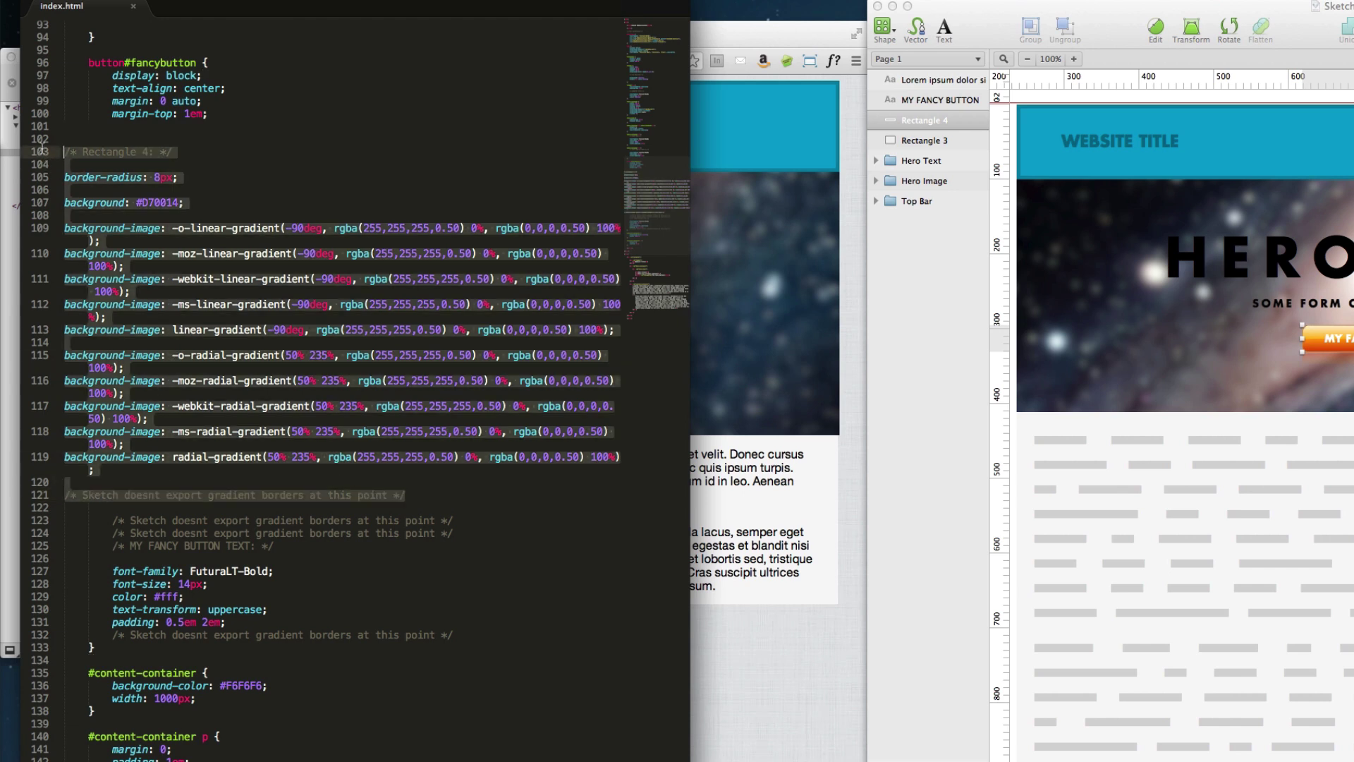
{"action": "type", "text": "/* Rectangle 4: */  border-radius: 8px;  background-image: -o-linear-gradient(-89deg, #FCF2DC 0%, #FFB528 50%, #FF9B25 50%, #D83D15 100%); background-image: -moz-linear-gradient(-89deg, #FCF2DC 0%, #FFB528 50%, #FF9B25 50%, #D83D15 100%); background-image: -webkit-linear-gradient(-89deg, #FCF2DC 0%, #FFB528 50%, #FF9B25 50%, #D83D15 100%); background-image: -ms-linear-gradient(-89deg, #FCF2DC 0%, #FFB528 50%, #FF9B25 50%, #D83D15 100%); background-image: linear-gradient(-89deg, #FCF2DC 0%, #FFB528 50%, #FF9B25 50%, #D83D15 100%);  border: 1px solid #C97D24;  -moz-box-shadow:    inset 0px 2px 0px 0 rgba(255,254,255,0.50); -webkit-box-shadow: inset 0px 2px 0px 0 rgba(255,254,255,0.50); box-shadow:         inset 0px 2px 0px 0 rgba(255,254,255,0.50);"}
{"action": "left_click", "coordinate": [797, 295]}
{"action": "key", "text": "super+r"}
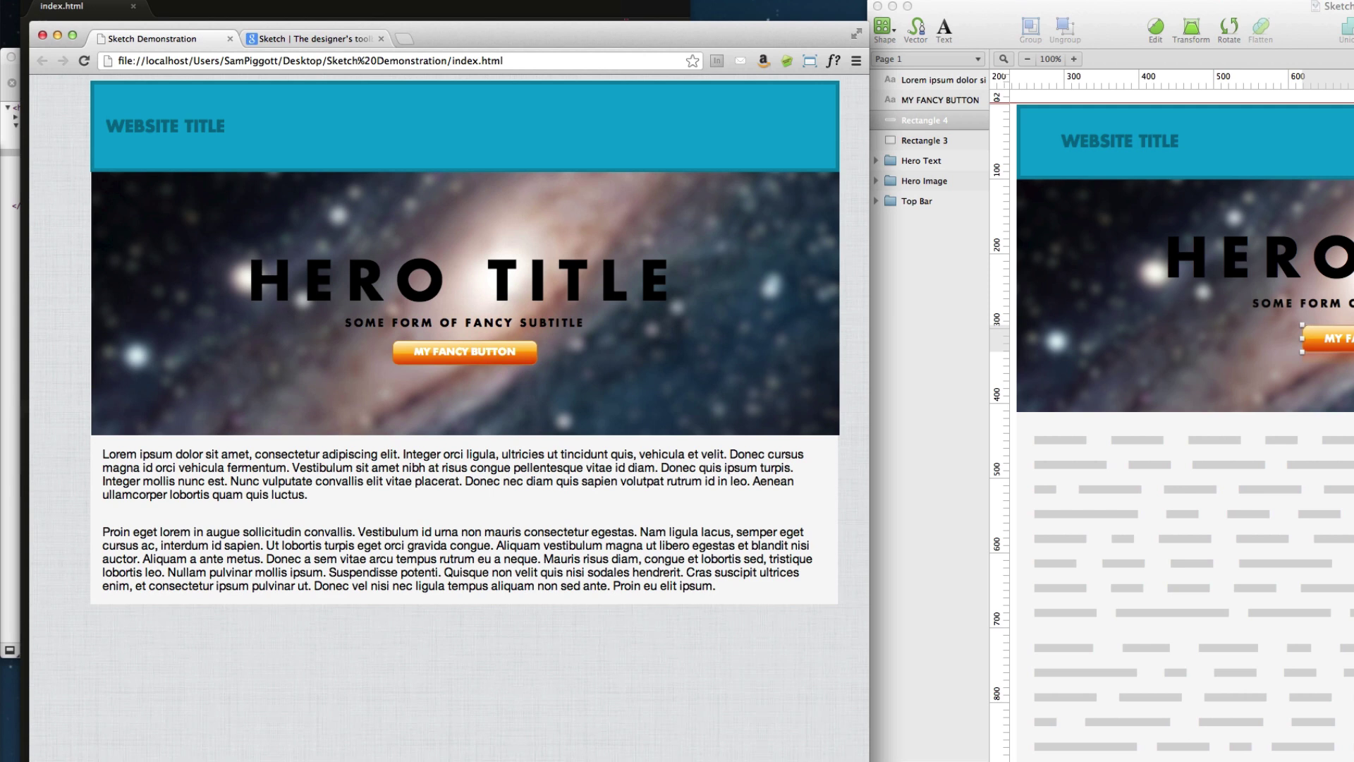
{"action": "key", "text": "super+Tab"}
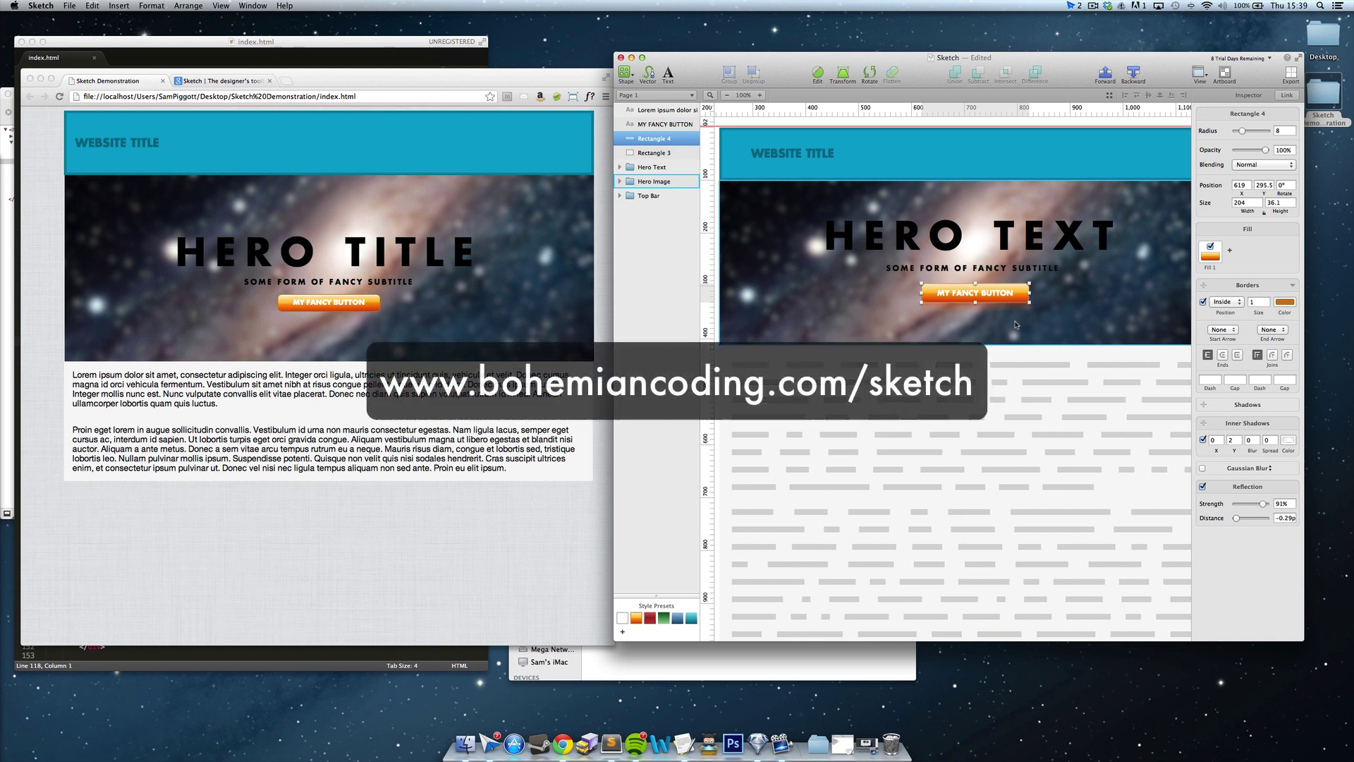
Show the 'Sketch | The designer's toolbox' tab in Chrome.
{"action": "left_click", "coordinate": [562, 745]}
{"action": "left_click", "coordinate": [218, 82]}
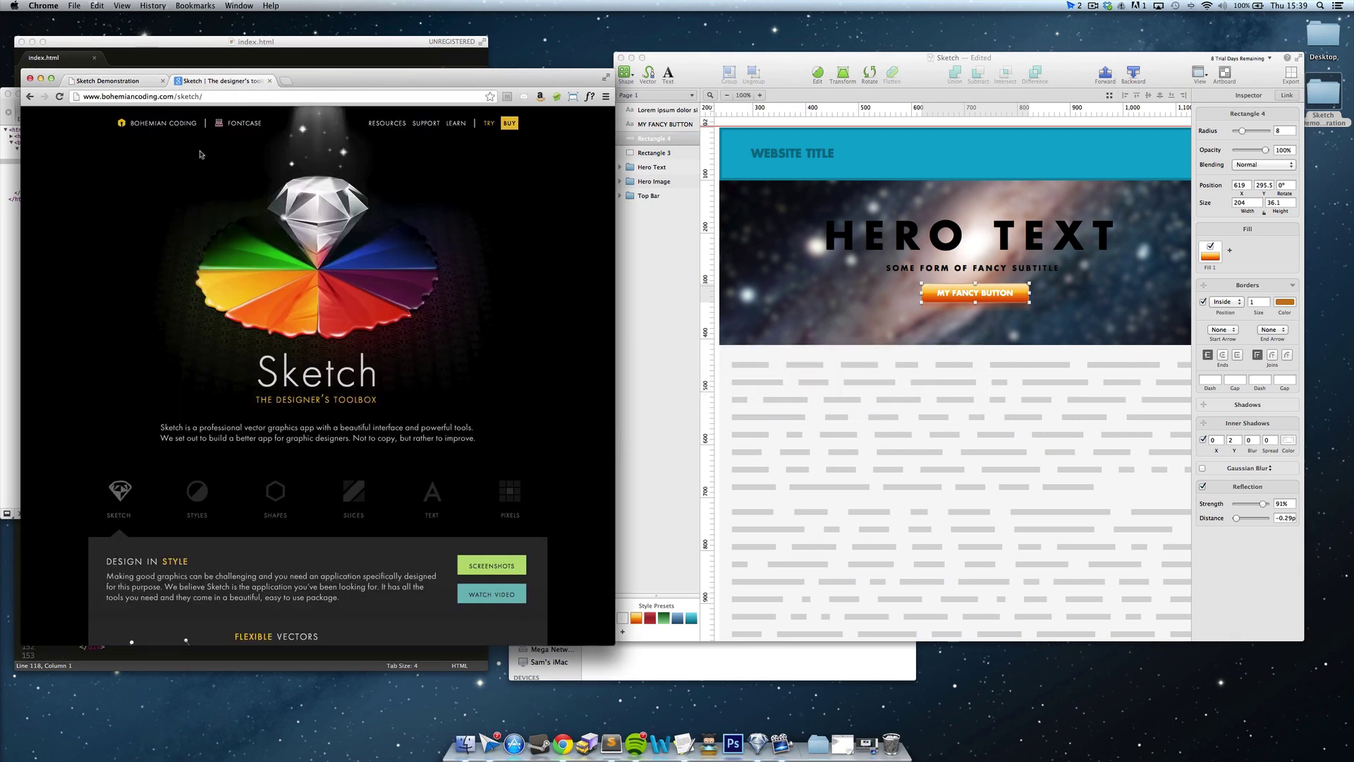